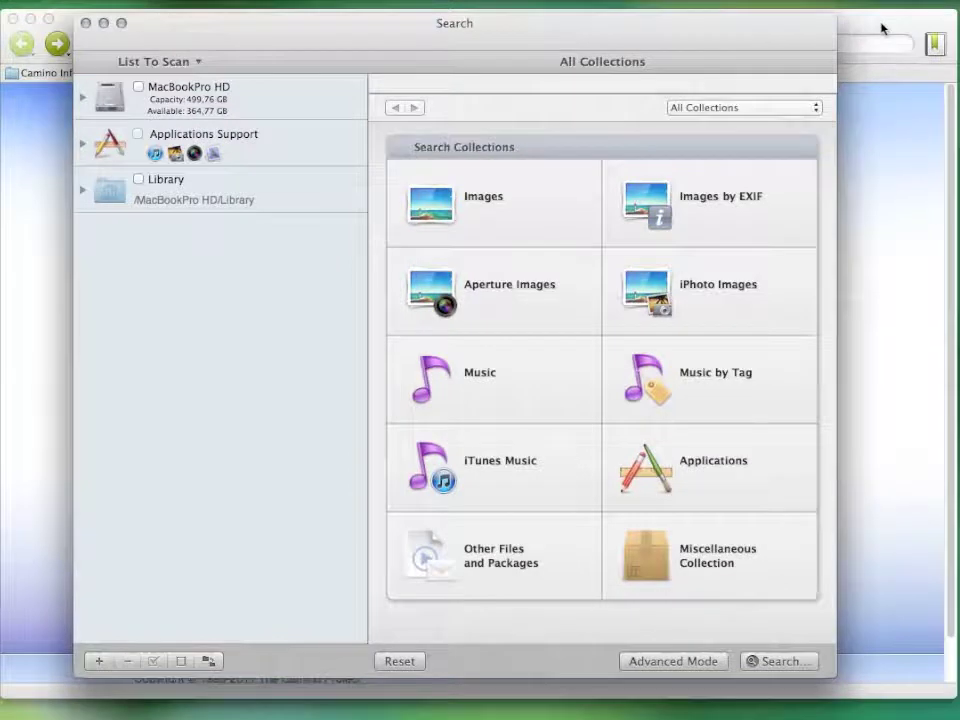
click(881, 28)
click(557, 47)
text(w)
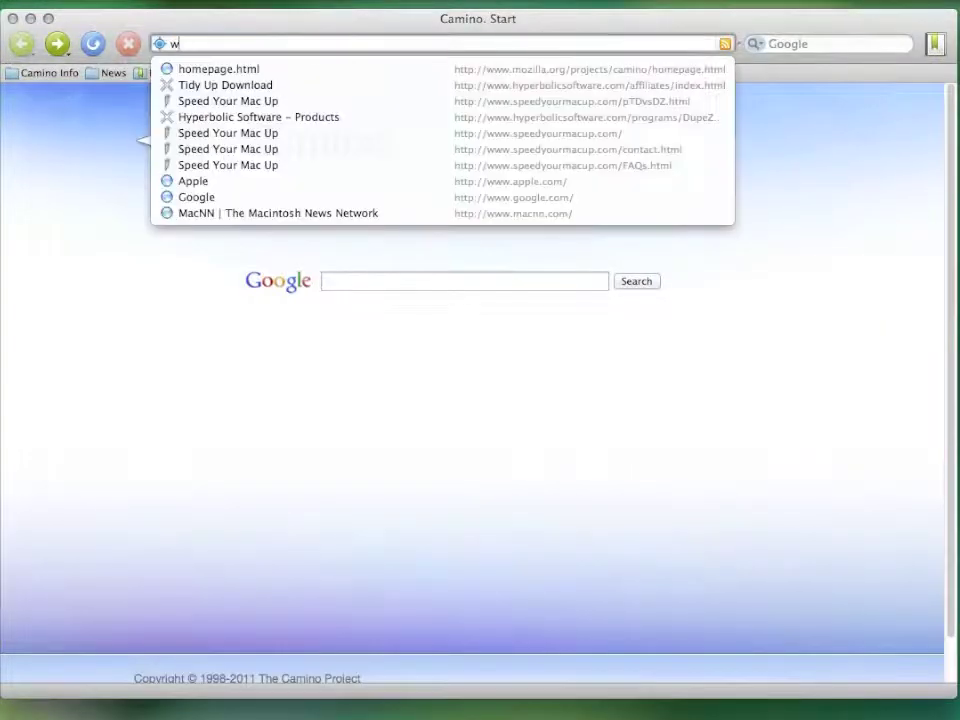
text(ww.speed)
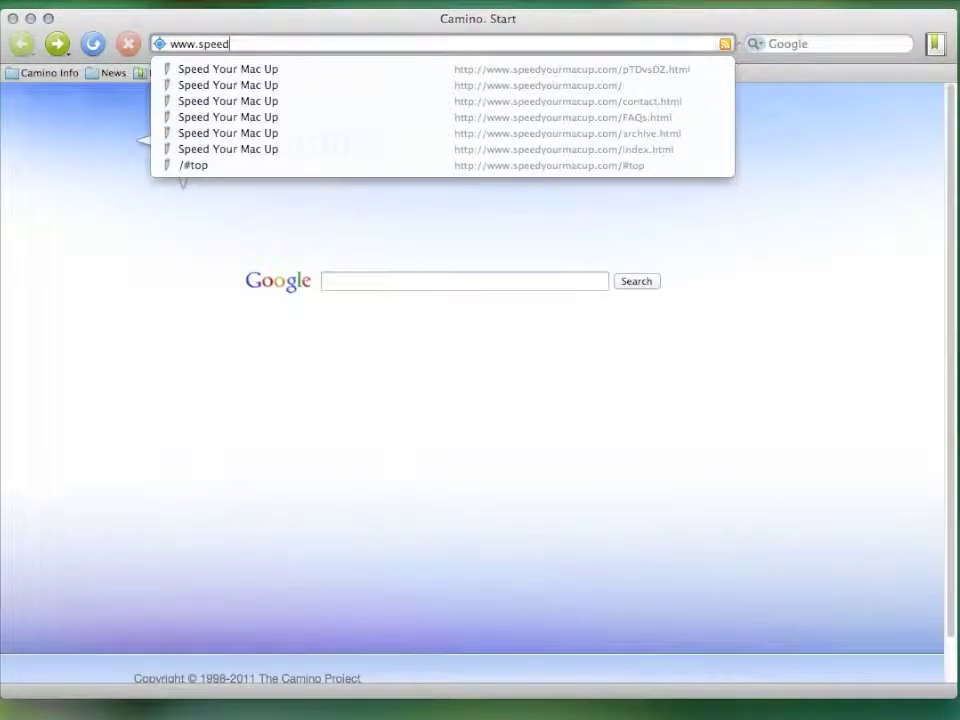
text(yourmacu)
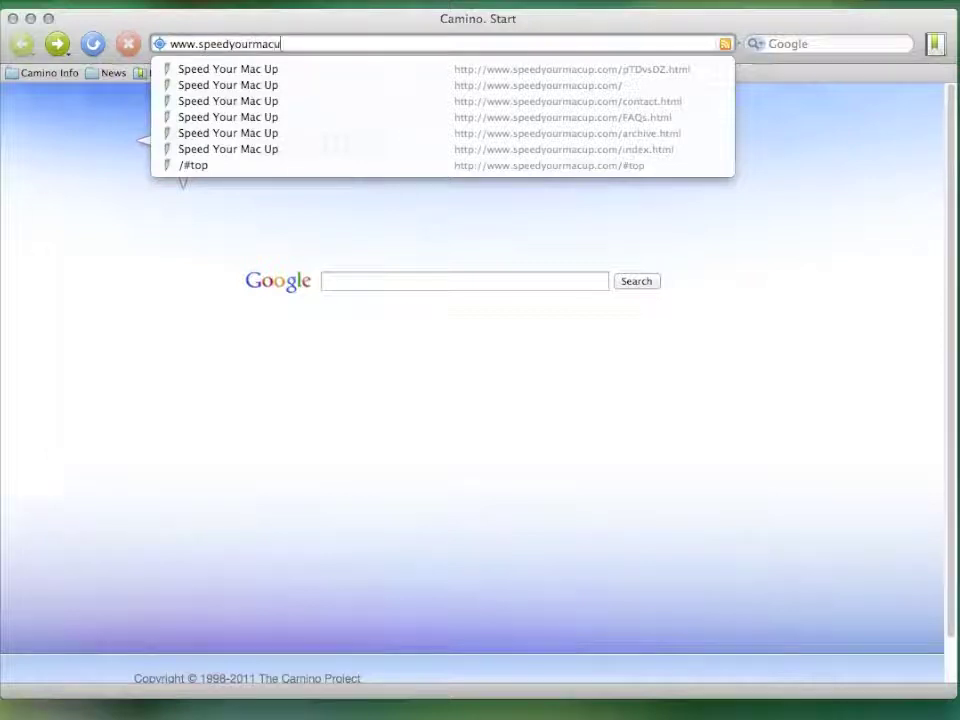
text(p.com)
key(Return)
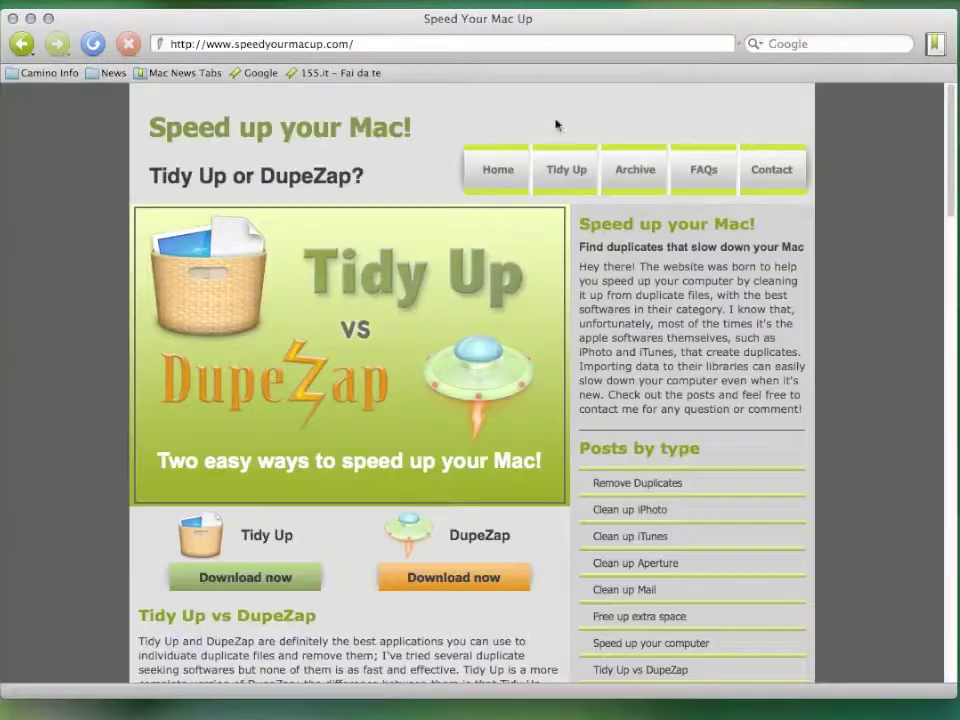
click(562, 176)
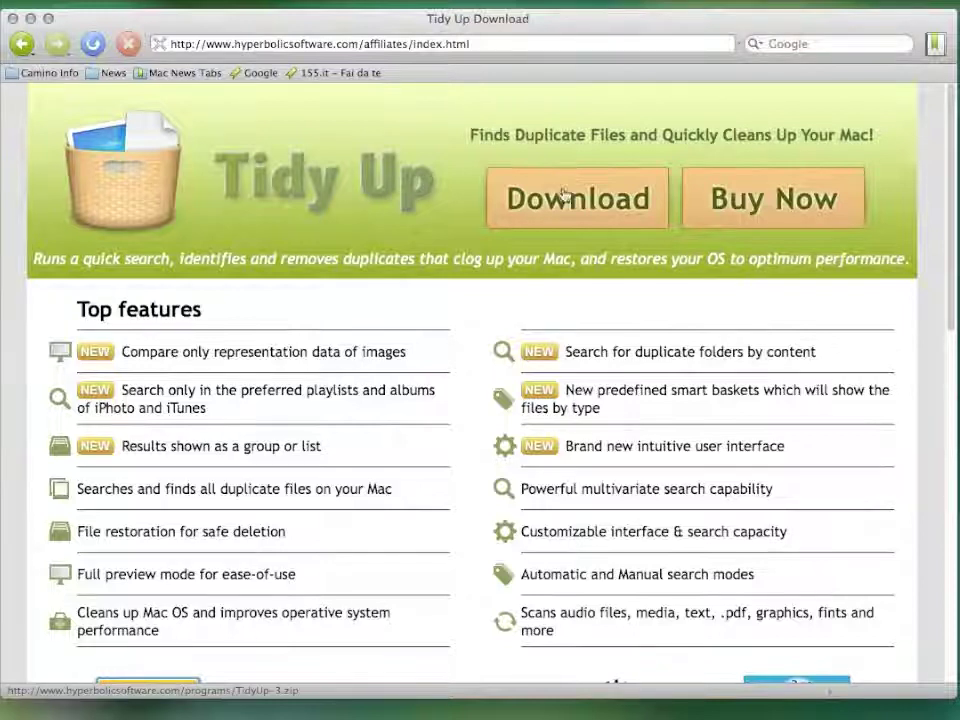
click(566, 198)
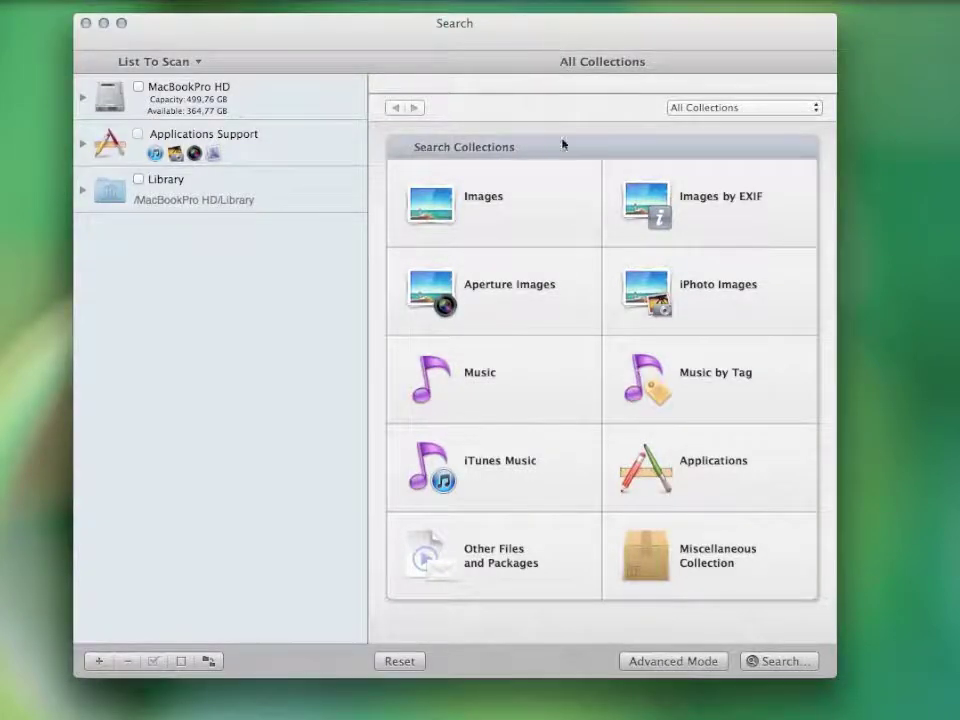
Tick iPhoto Images under Applications Support as a scan source and select its collection tile
click(83, 143)
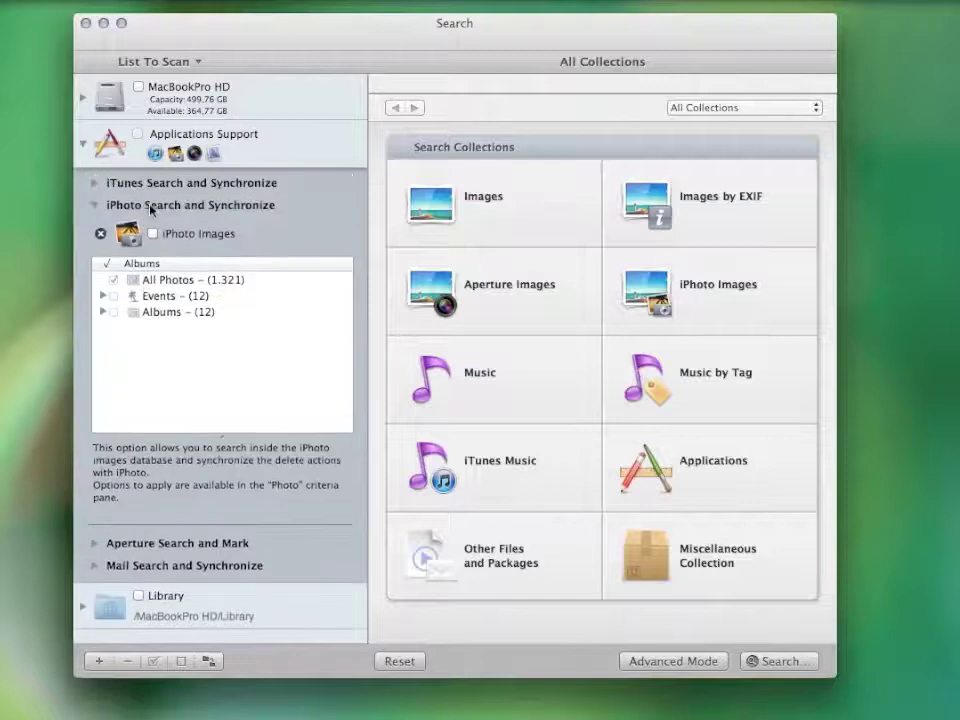
click(152, 233)
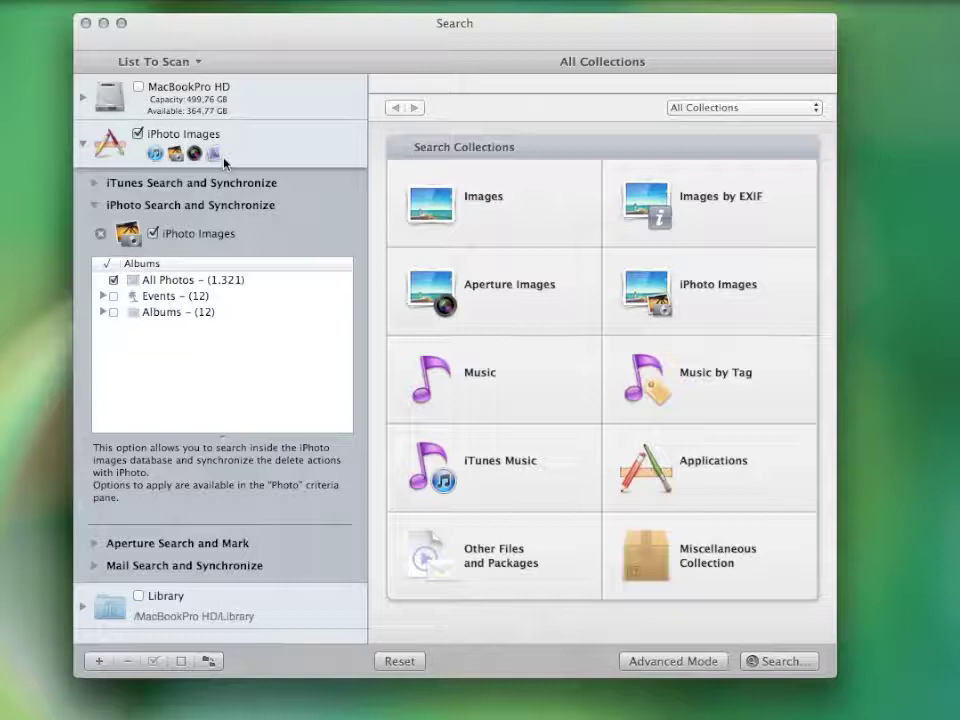
click(672, 290)
Browse the Other Files and Packages options and advanced criteria, then return to the collections
click(520, 544)
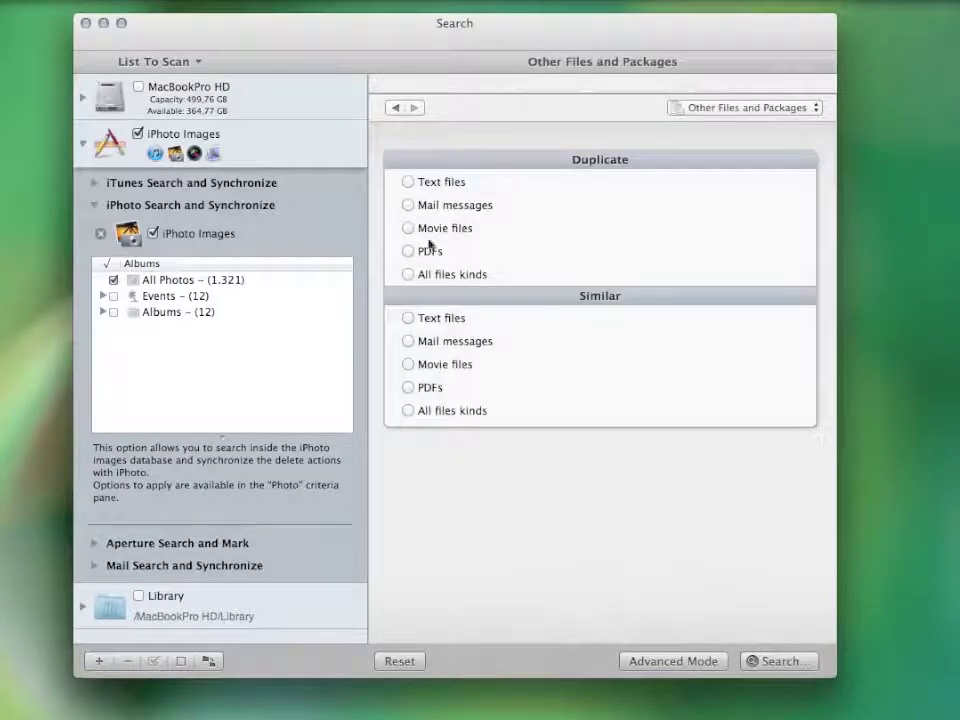
click(394, 108)
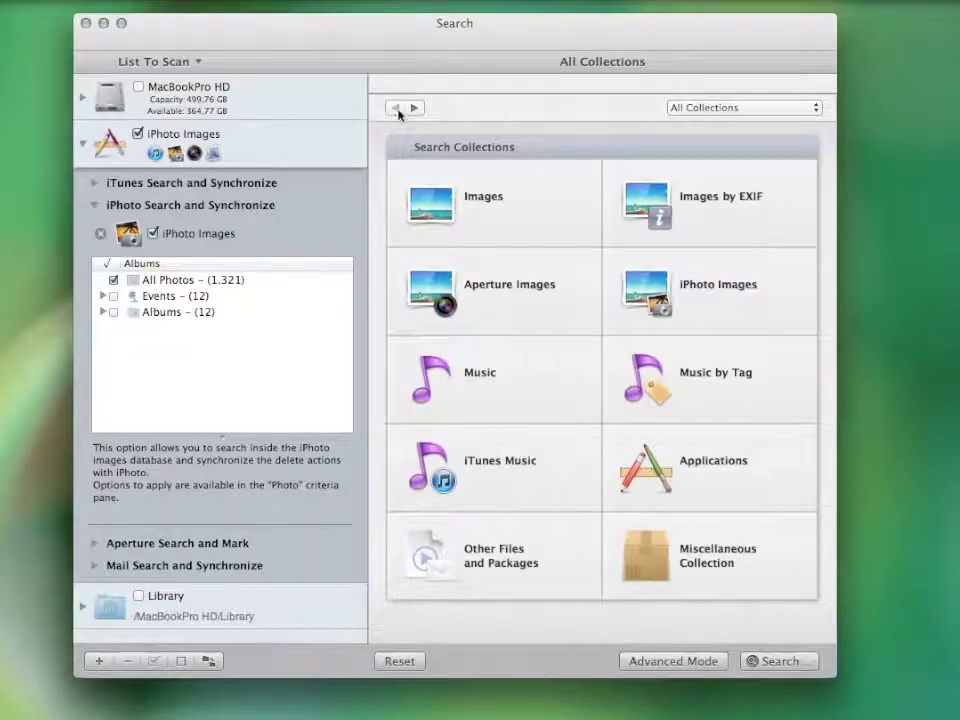
click(668, 670)
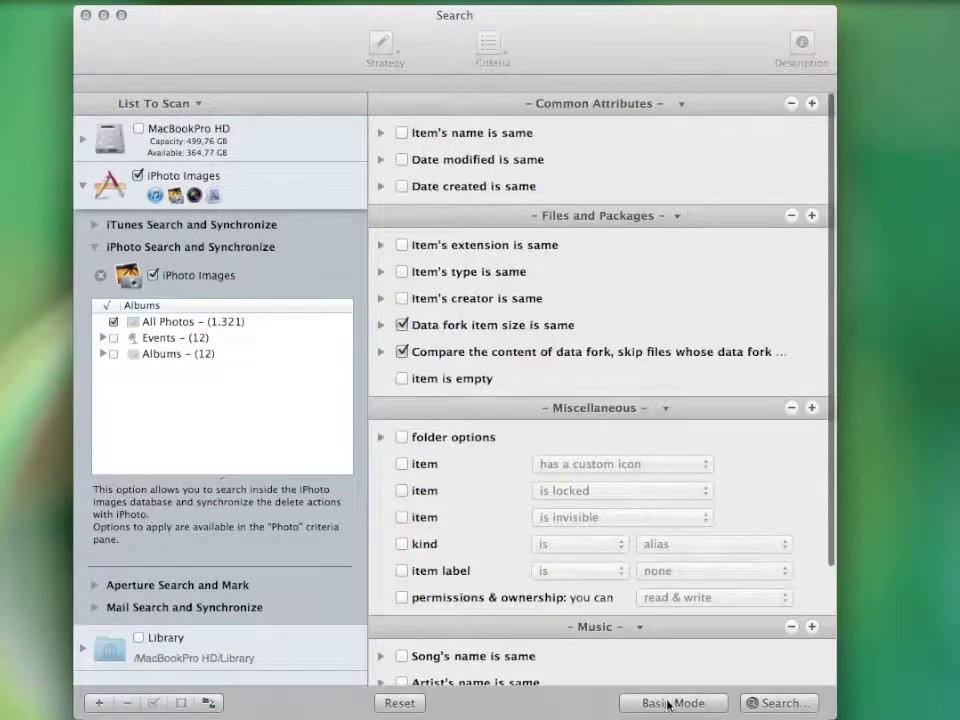
click(668, 703)
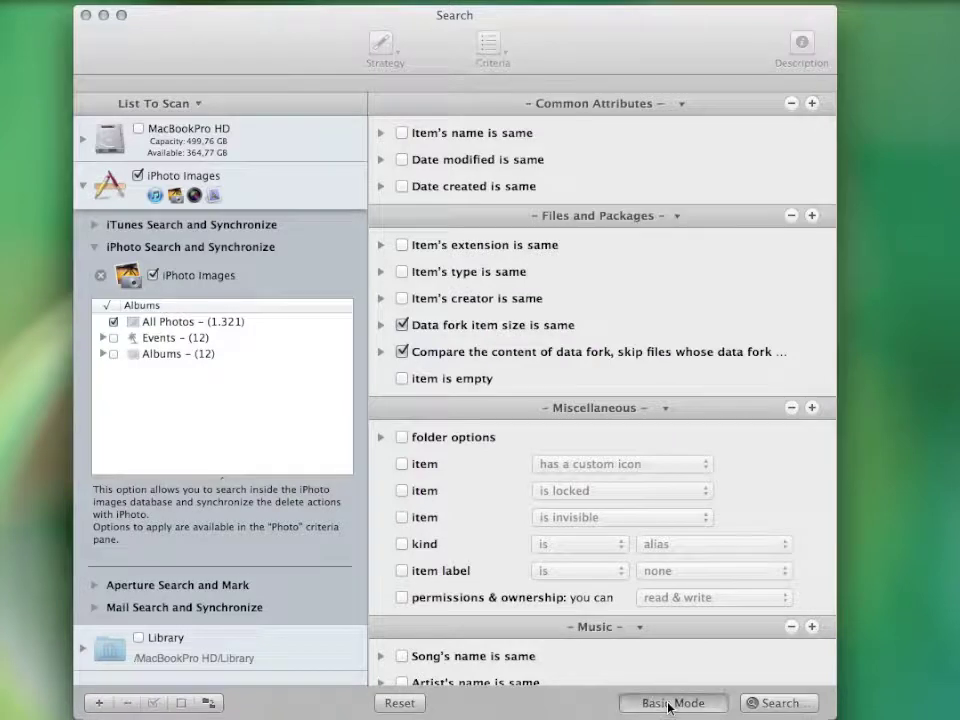
Search the iPhoto Images collection for duplicates compared by content only
click(682, 316)
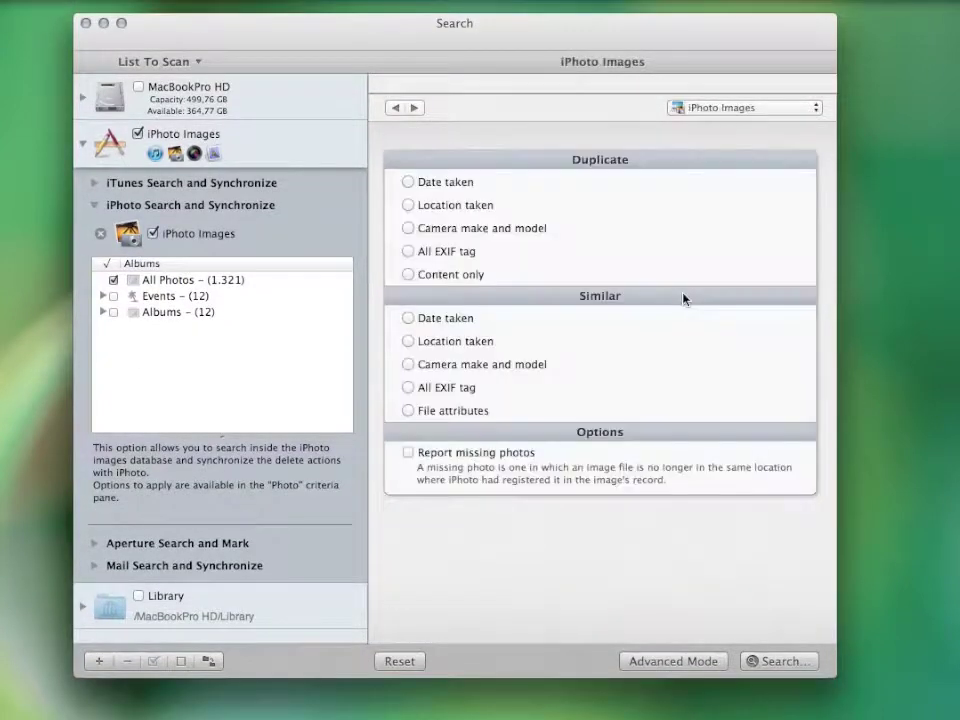
click(408, 274)
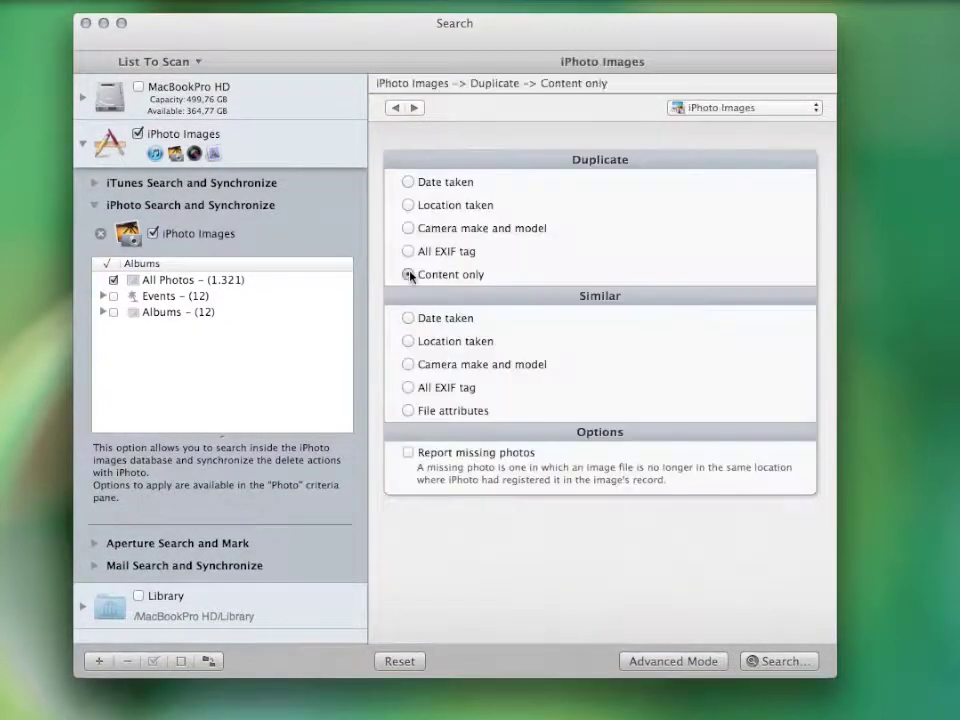
click(785, 663)
key(Return)
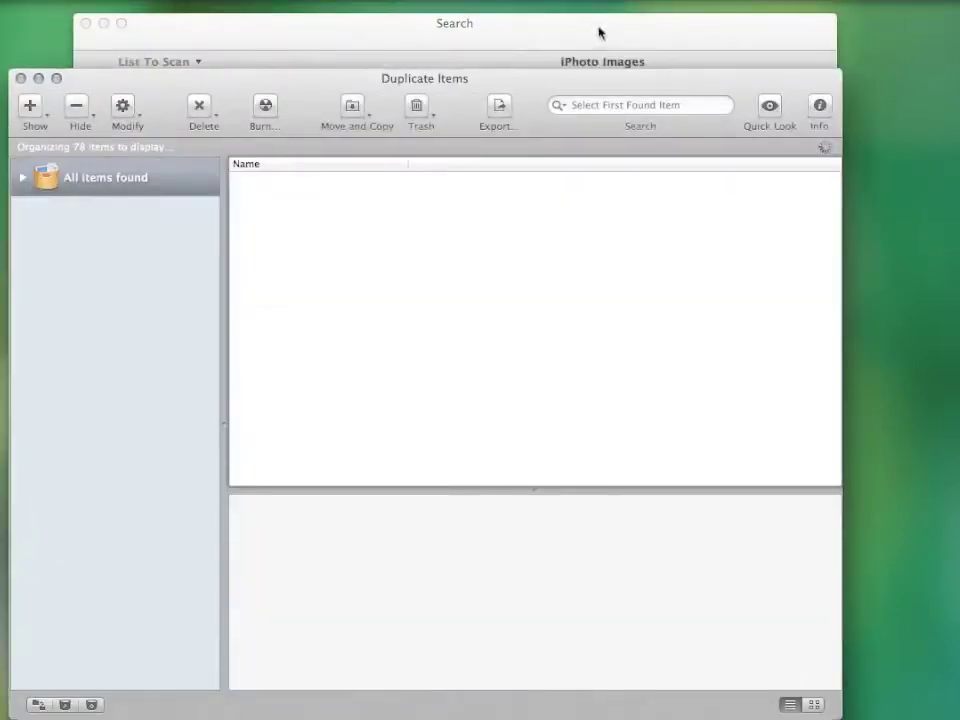
mouse_move(600, 79)
mouse_down()
mouse_move(628, 36)
mouse_move(637, 42)
mouse_up()
click(536, 133)
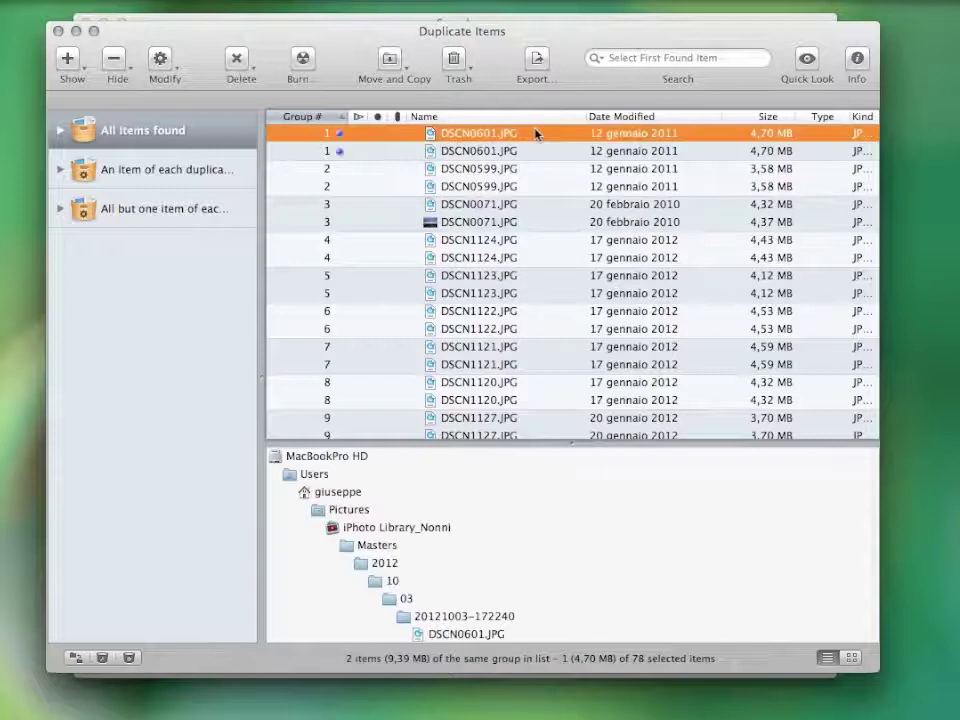
key(space)
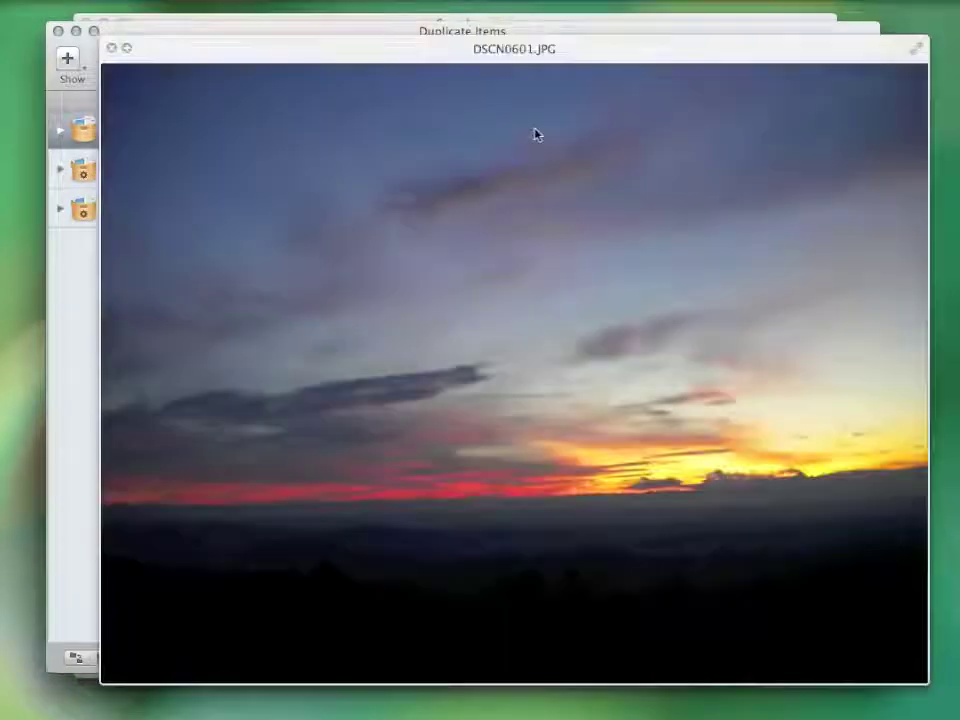
key(space)
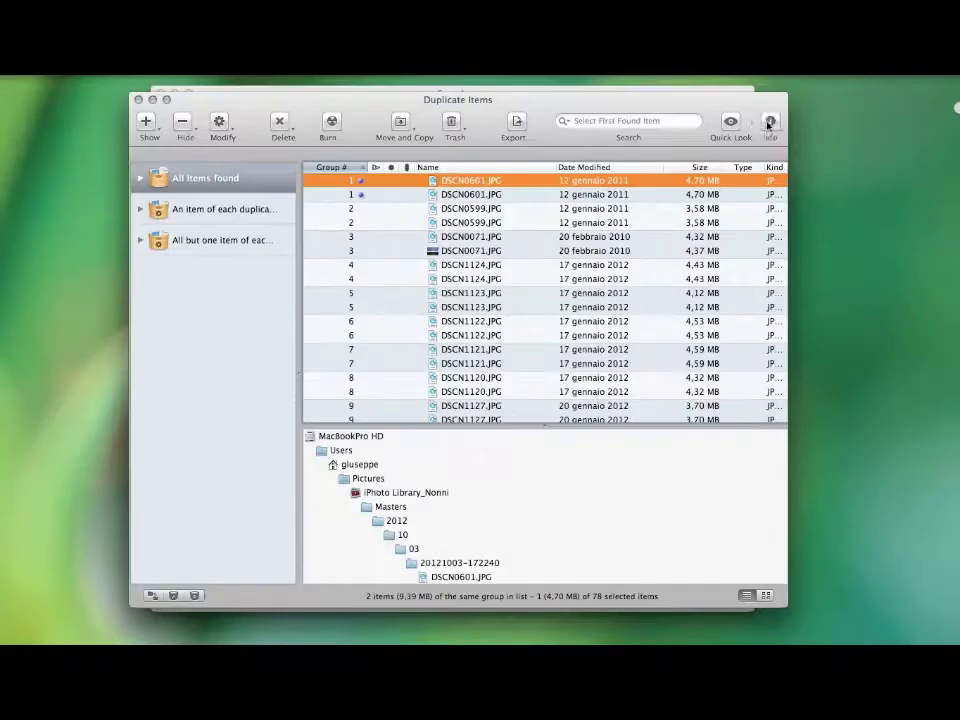
click(857, 60)
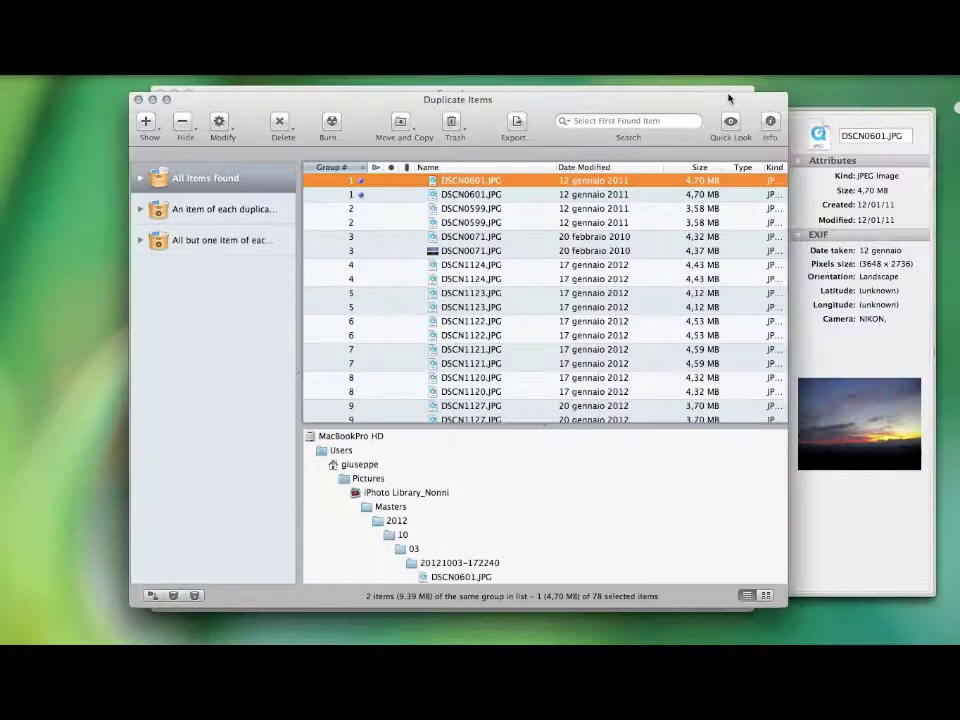
click(771, 130)
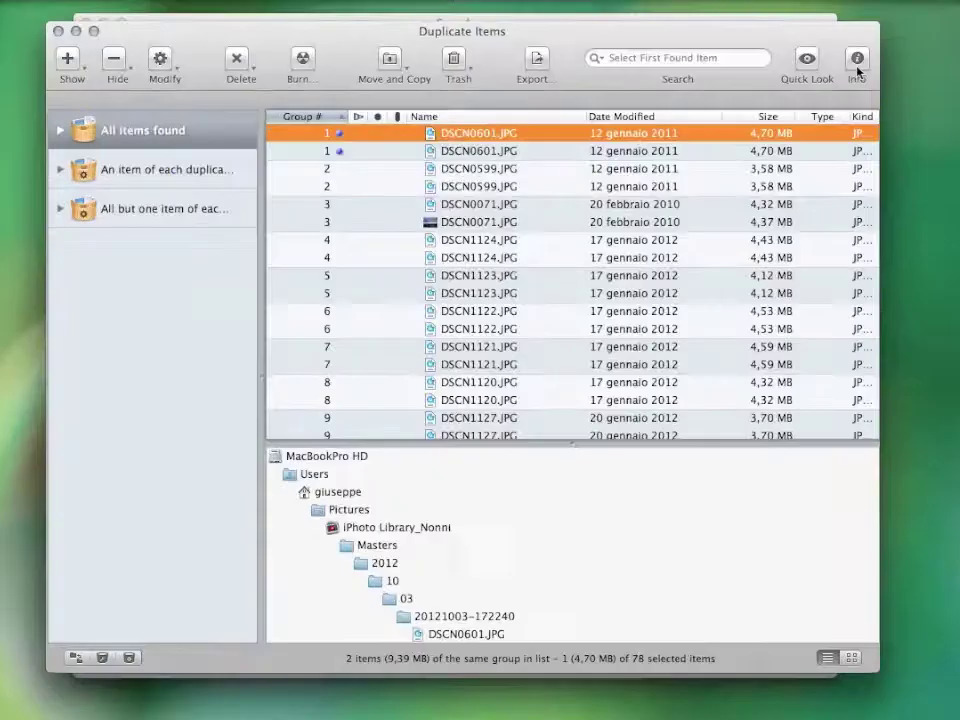
Create Manual Basket # 1 and drag a DSCN0601.JPG copy into it
click(101, 657)
click(368, 285)
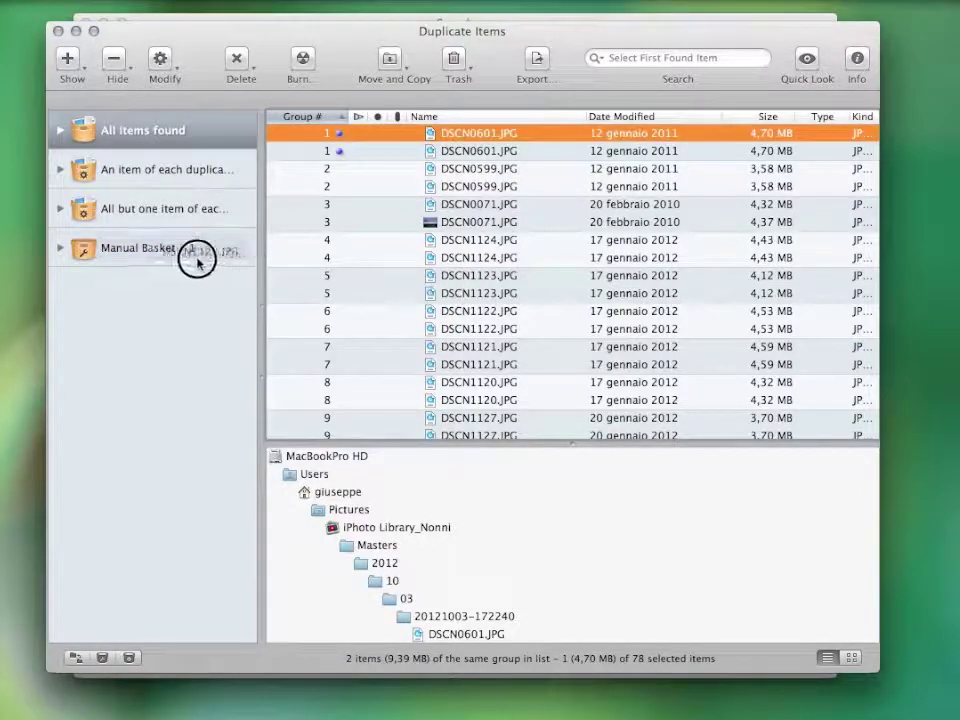
drag(446, 321, 150, 247)
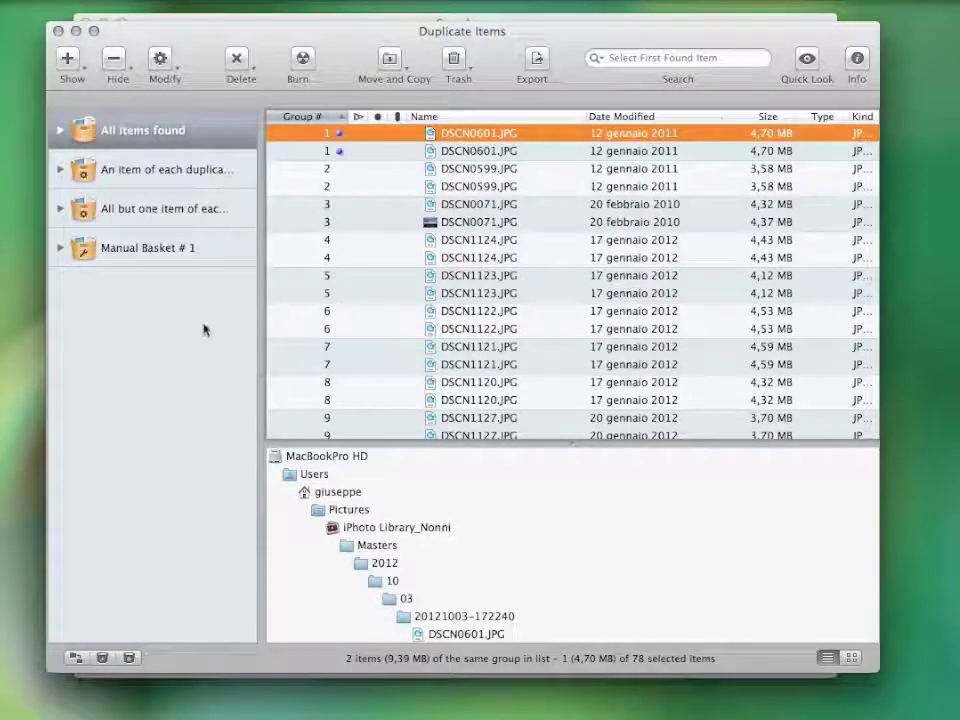
Show all but one item of each duplicate group, widen the baskets pane, and start a new smart basket
click(205, 212)
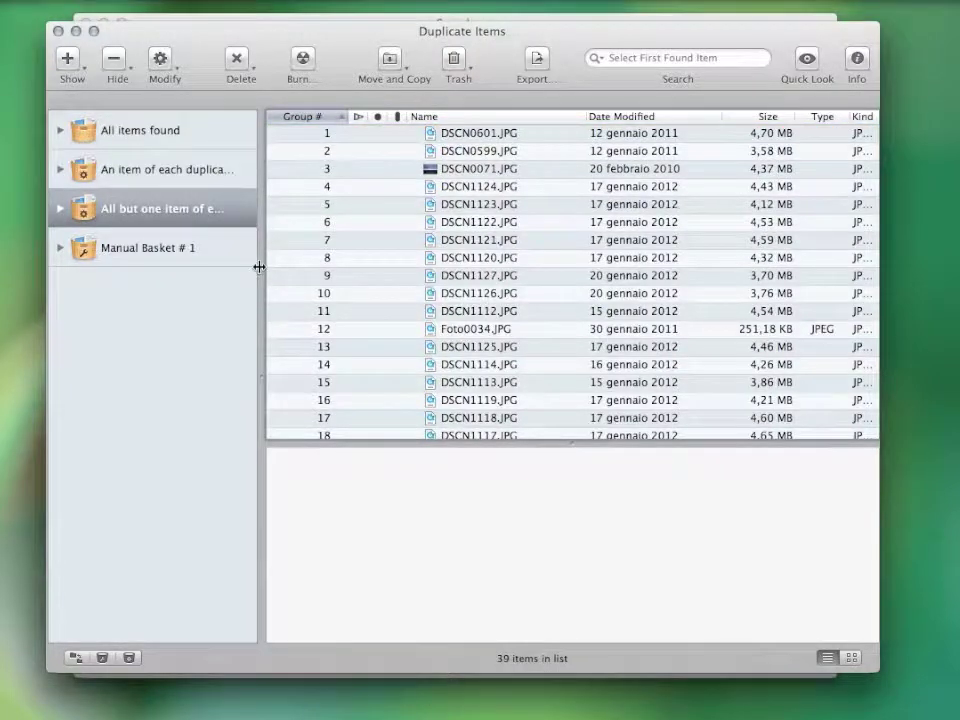
mouse_move(261, 268)
mouse_down()
mouse_move(375, 270)
mouse_move(244, 251)
mouse_up()
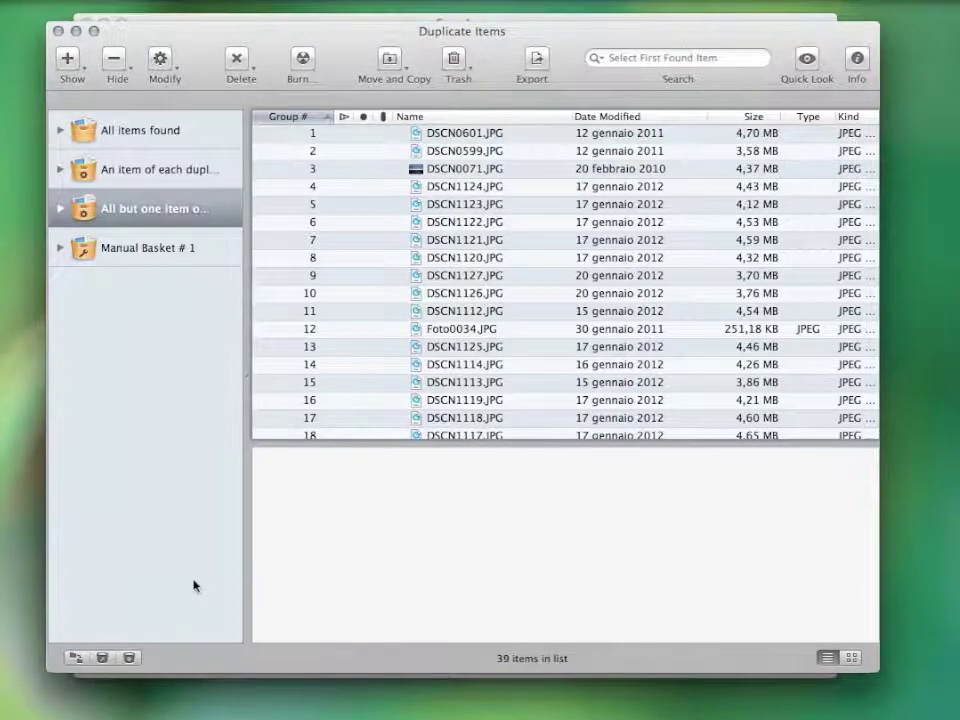
click(129, 657)
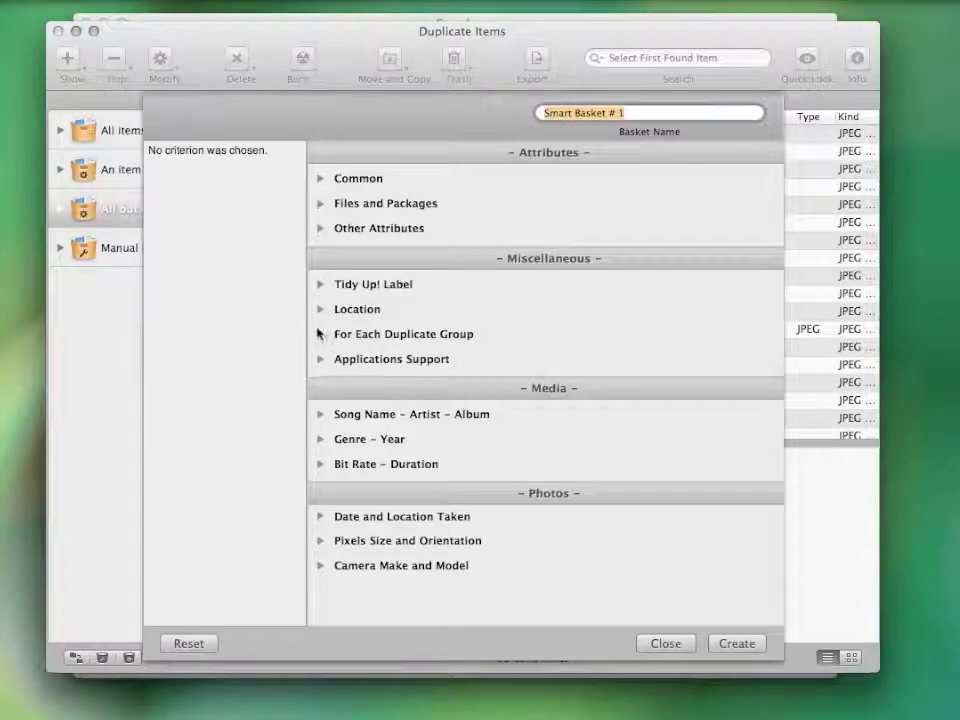
Try a per-group rule keeping the oldest date-created item, then close the smart basket settings unsaved
click(321, 334)
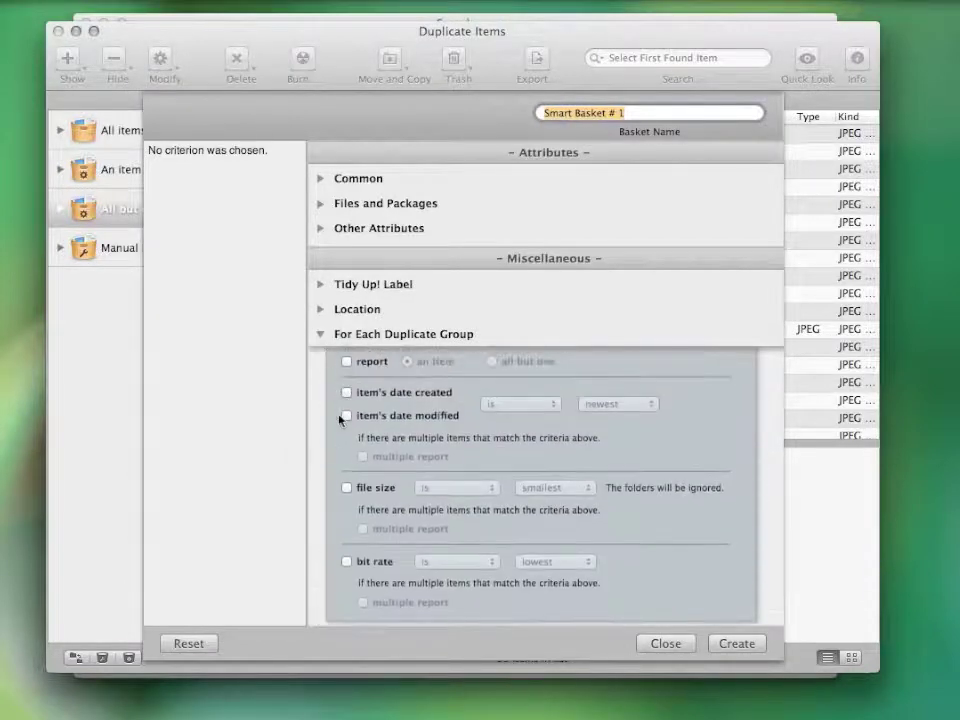
click(347, 394)
click(618, 404)
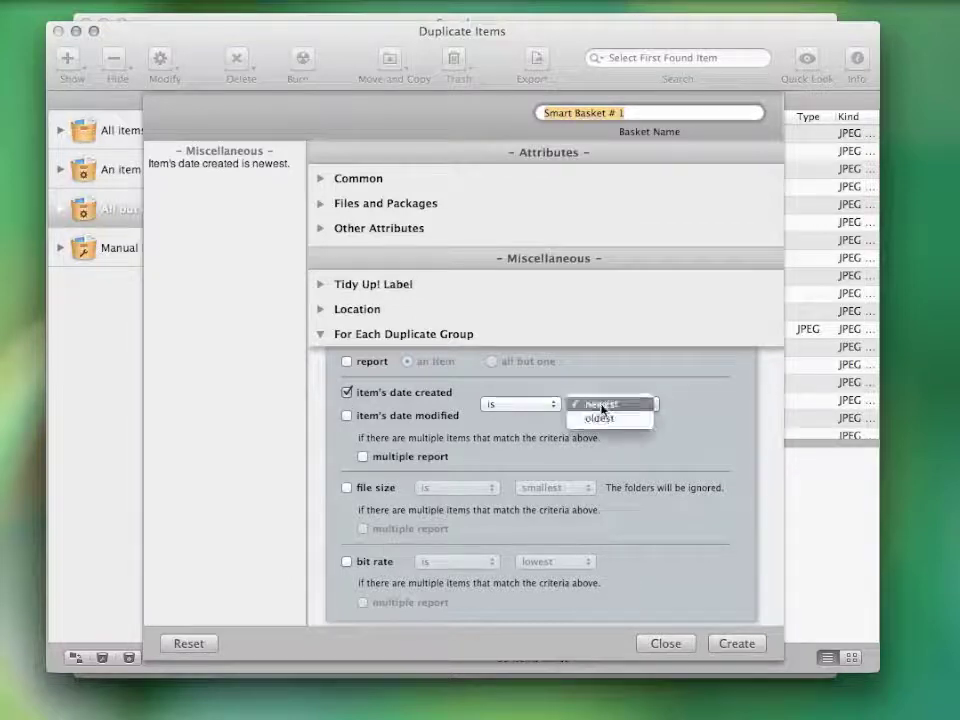
click(602, 418)
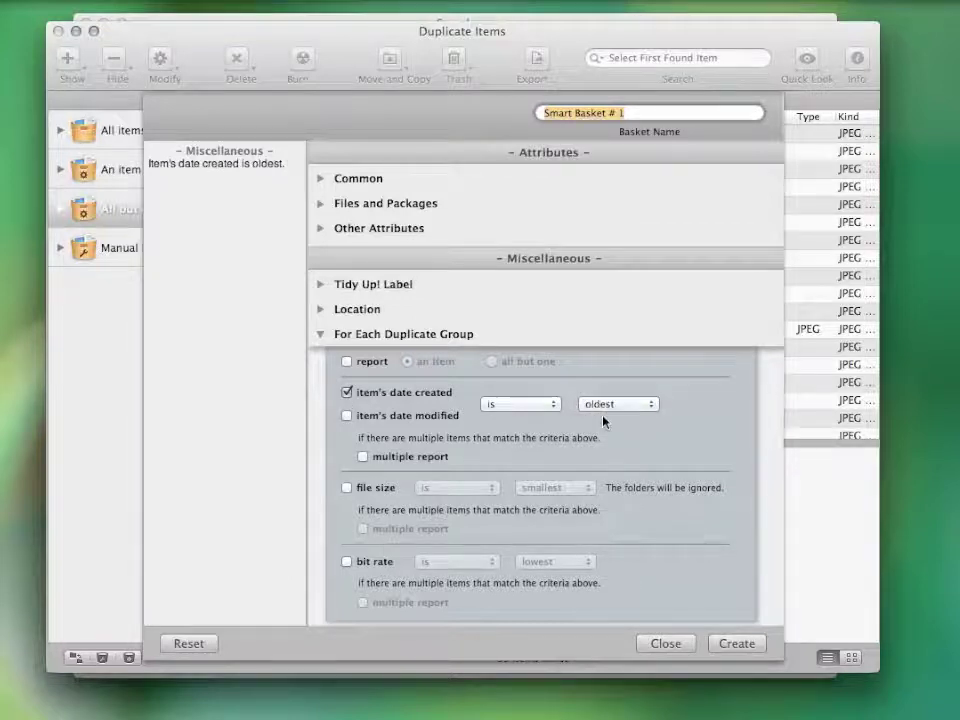
click(665, 643)
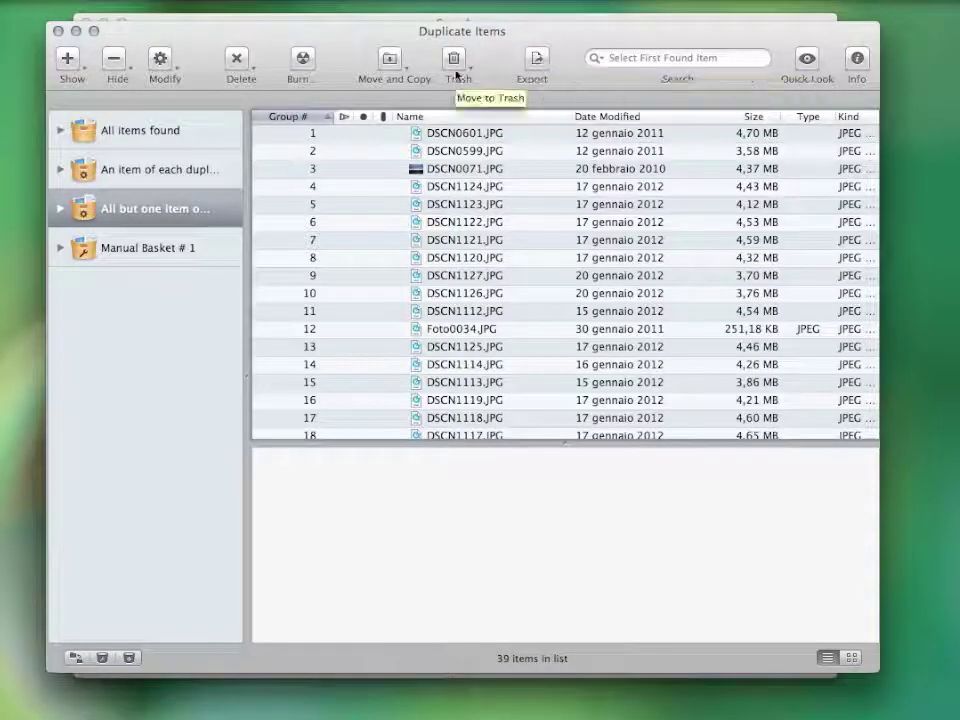
Inspect the Trash button's options and the Edit menu's Restore Trashed without using either
click(455, 74)
click(484, 58)
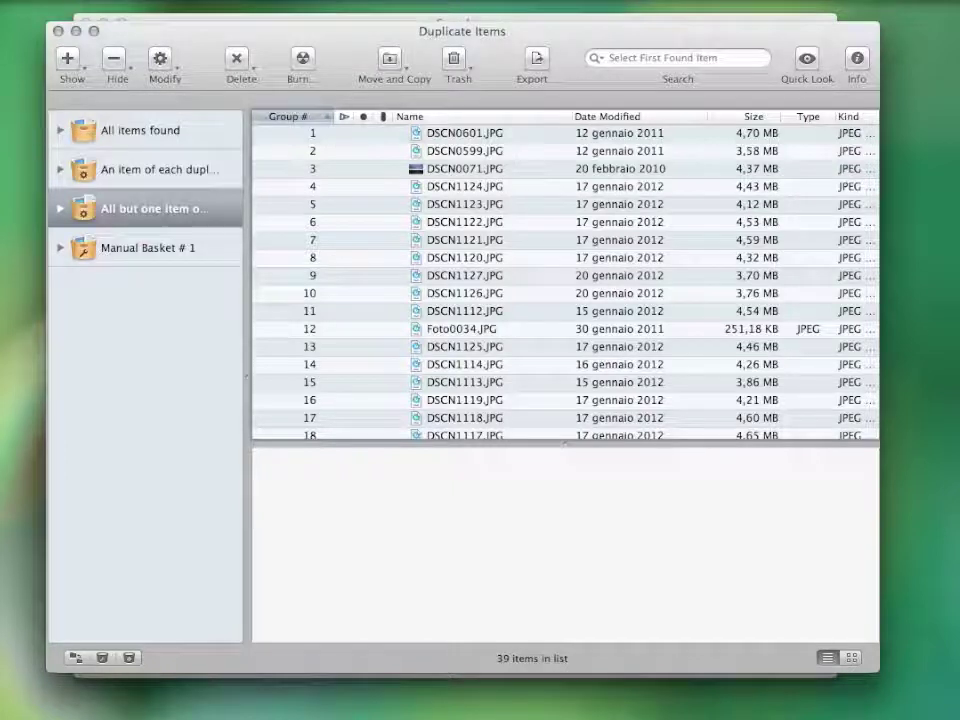
click(40, 2)
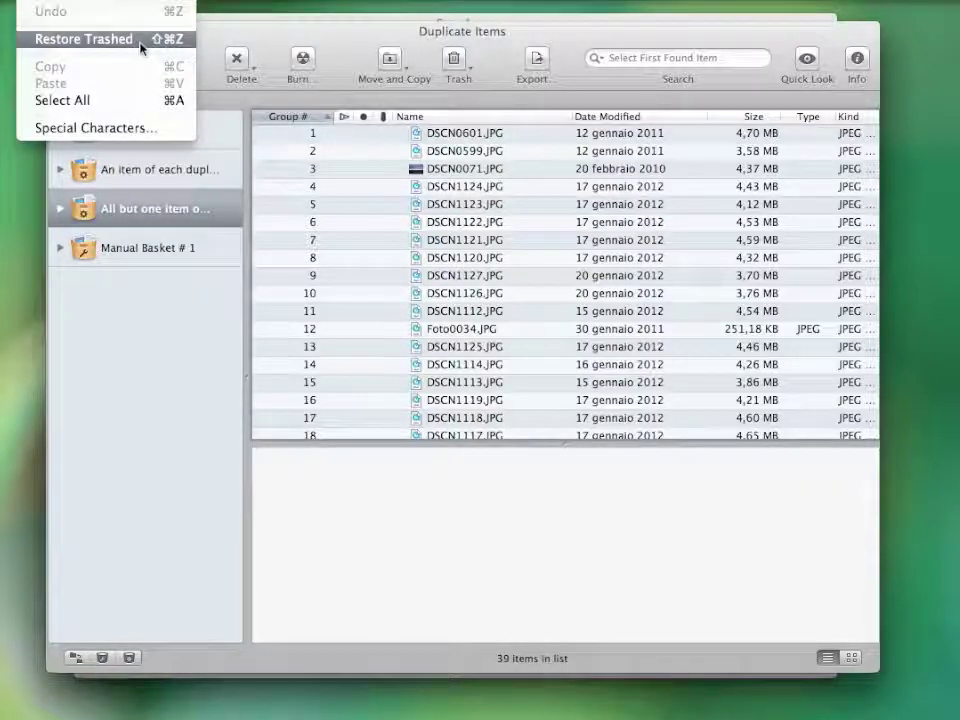
click(225, 40)
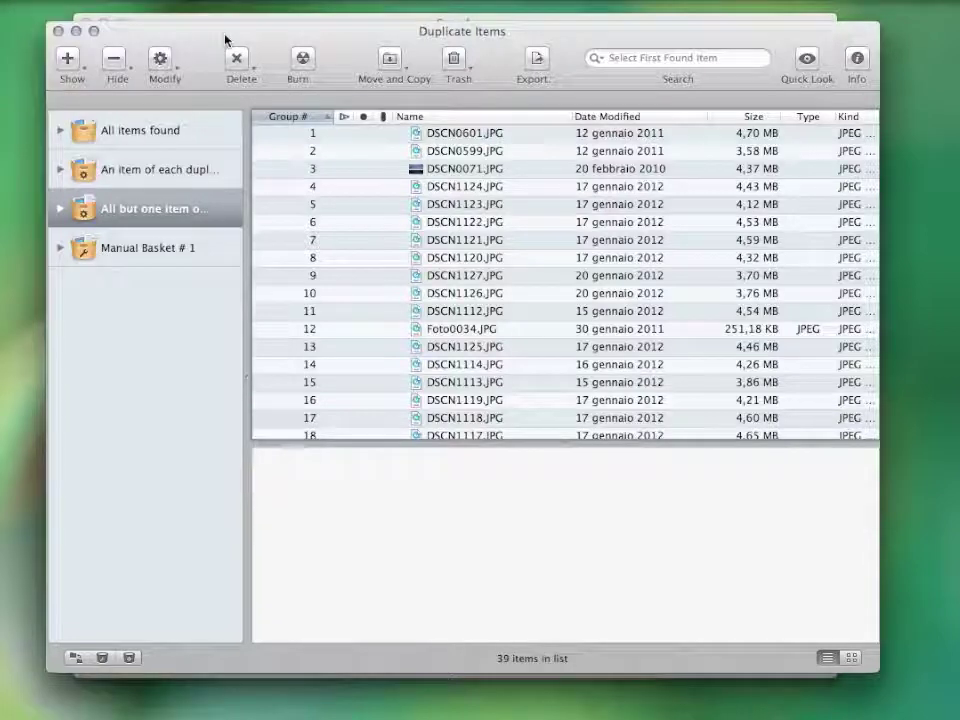